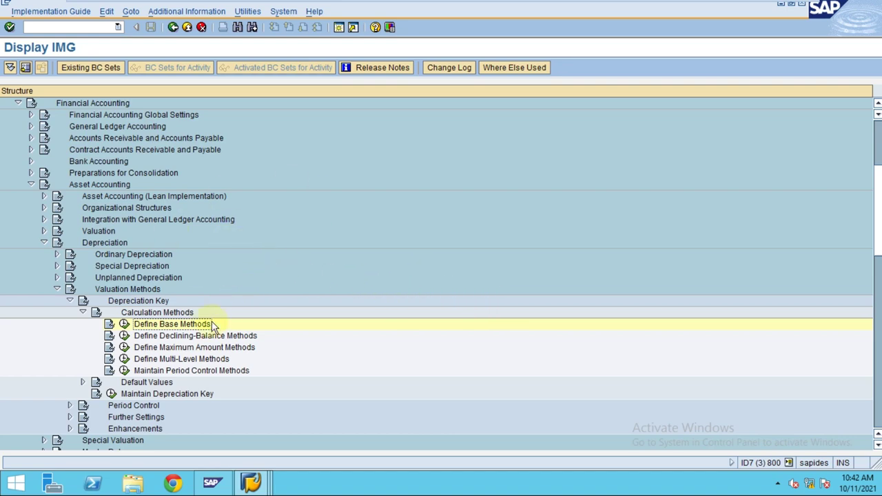
Review base method 0034 Sum-of-the-Years-Digits in the Define Base Methods table.
click(123, 324)
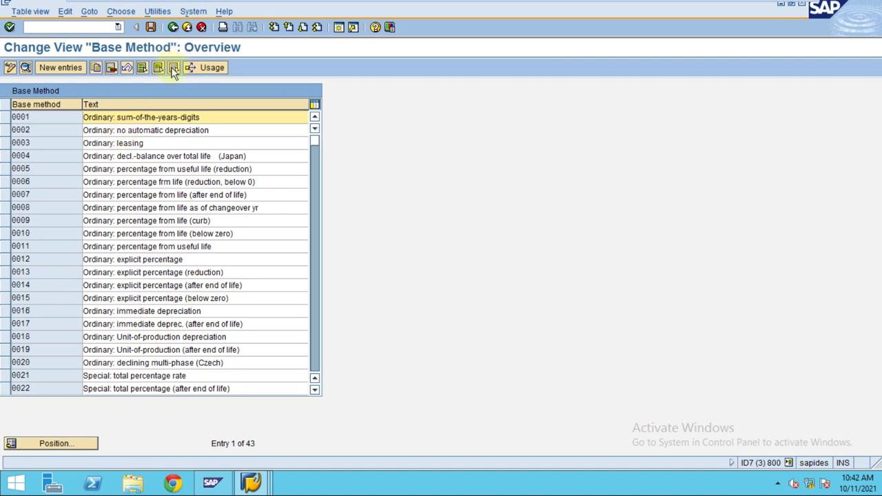
scroll(169, 221, down, 6)
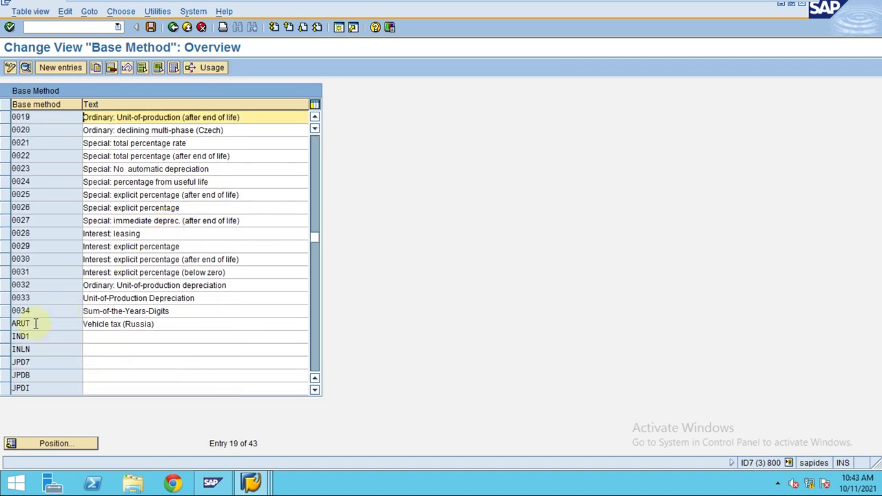
click(142, 311)
drag(193, 311, 51, 322)
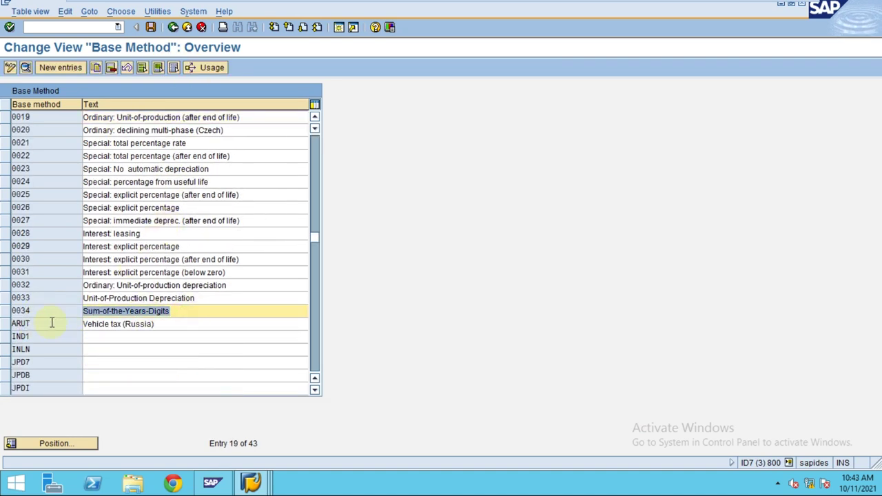
Return to the IMG tree and select the Define Multi-Level Methods activity.
click(173, 26)
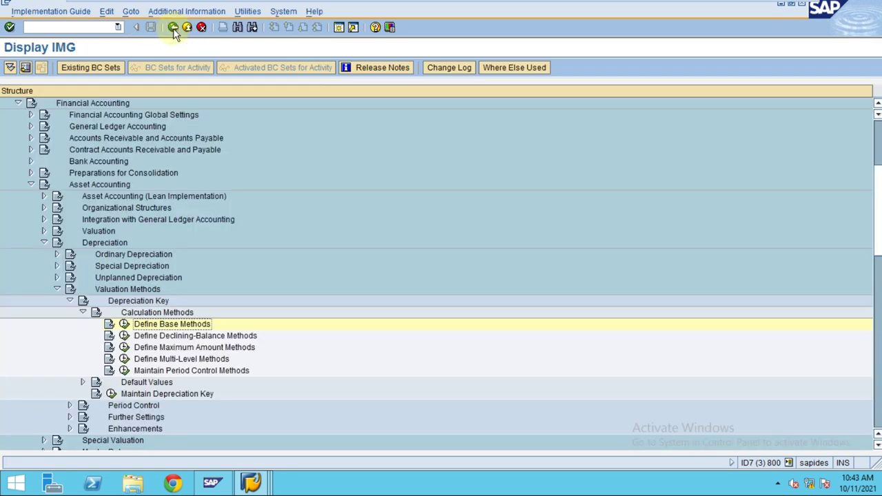
click(141, 336)
click(142, 347)
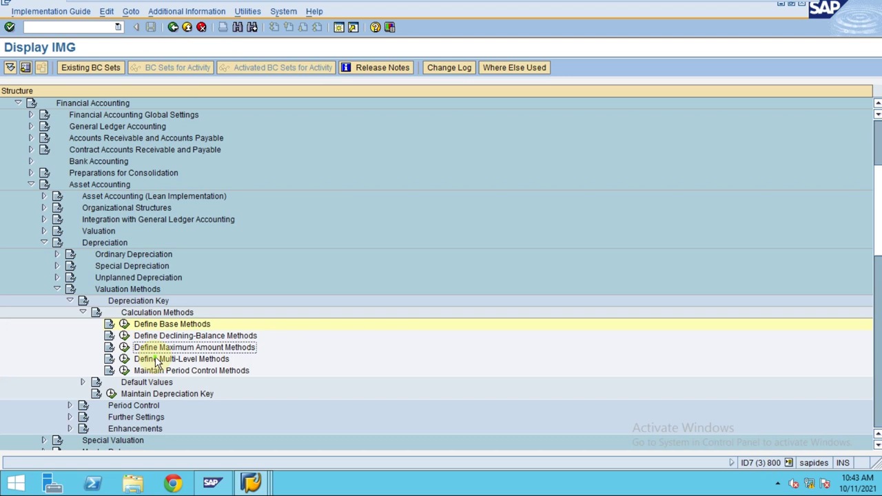
click(127, 360)
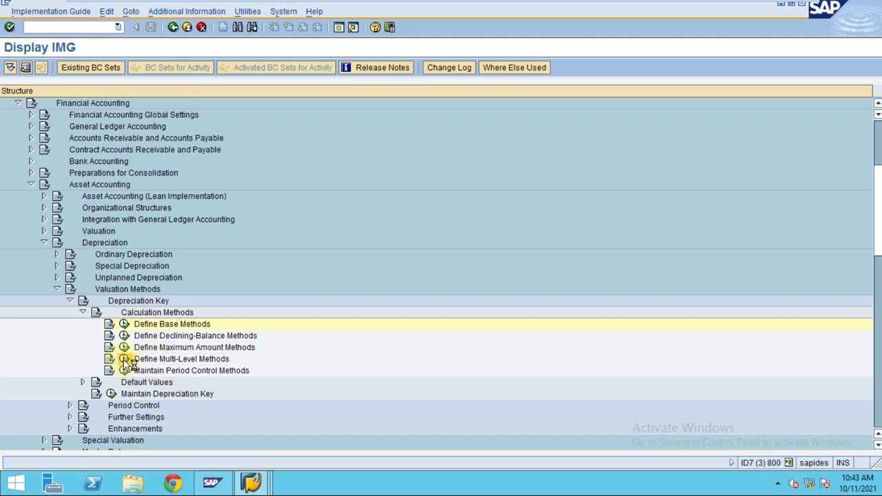
click(124, 358)
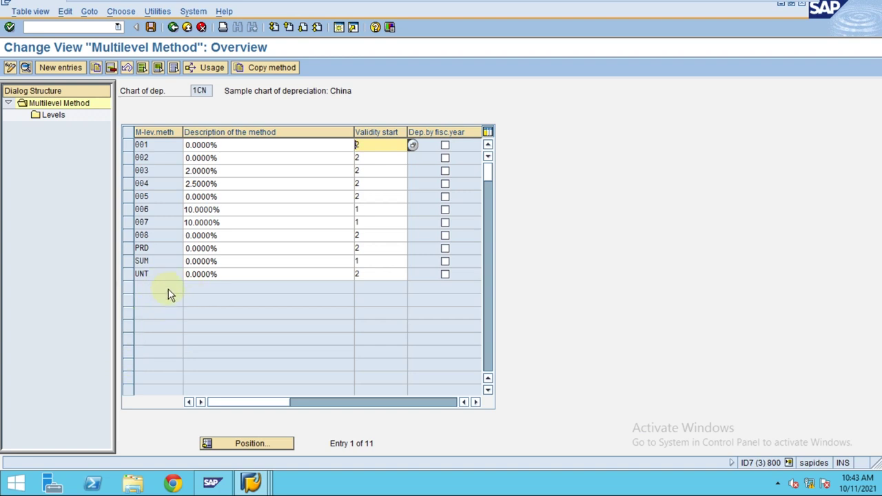
click(130, 260)
click(347, 263)
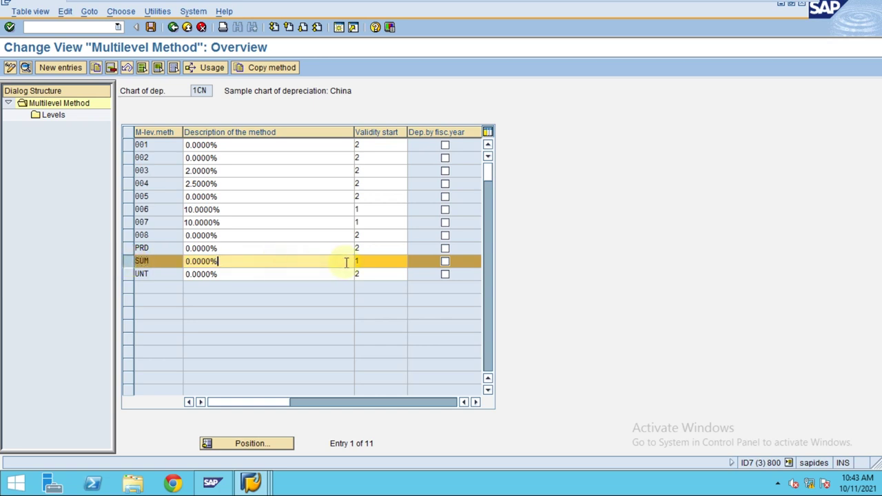
click(388, 262)
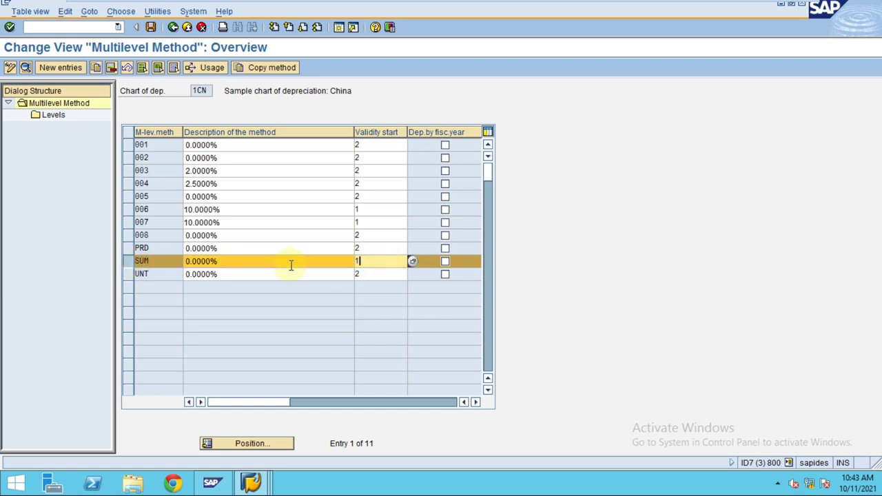
click(135, 149)
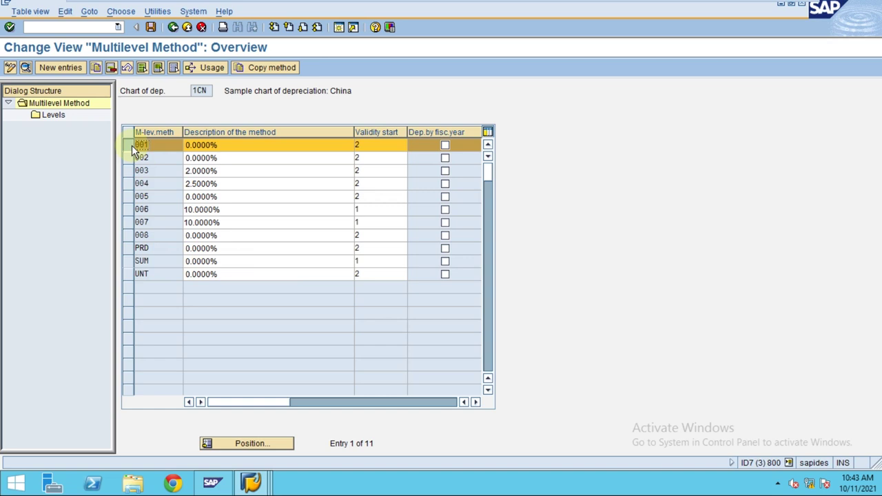
click(131, 249)
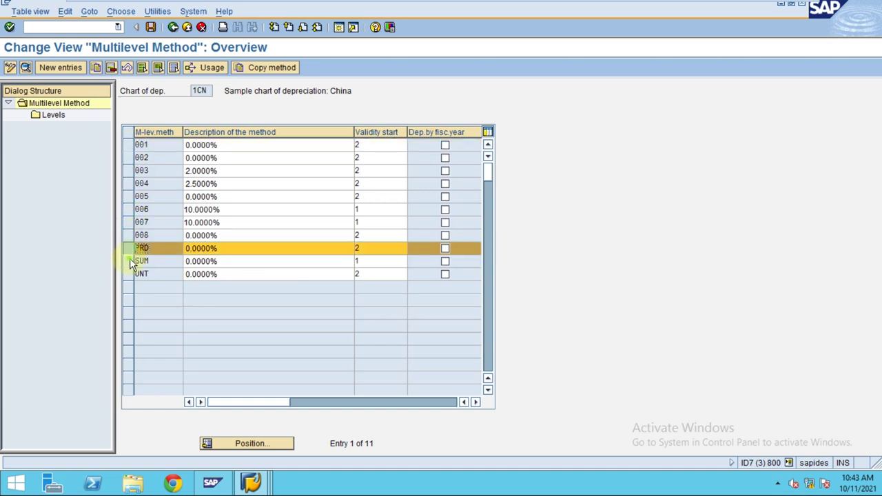
click(130, 261)
click(130, 274)
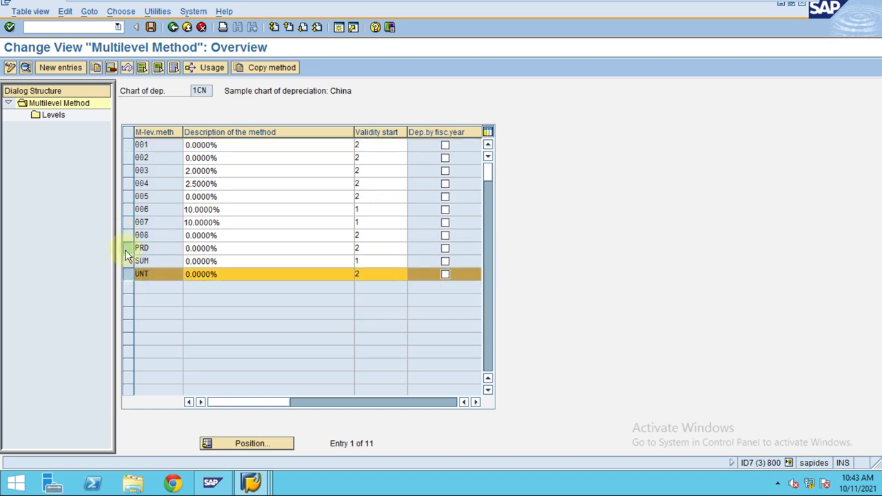
click(127, 250)
click(128, 262)
click(130, 273)
click(127, 262)
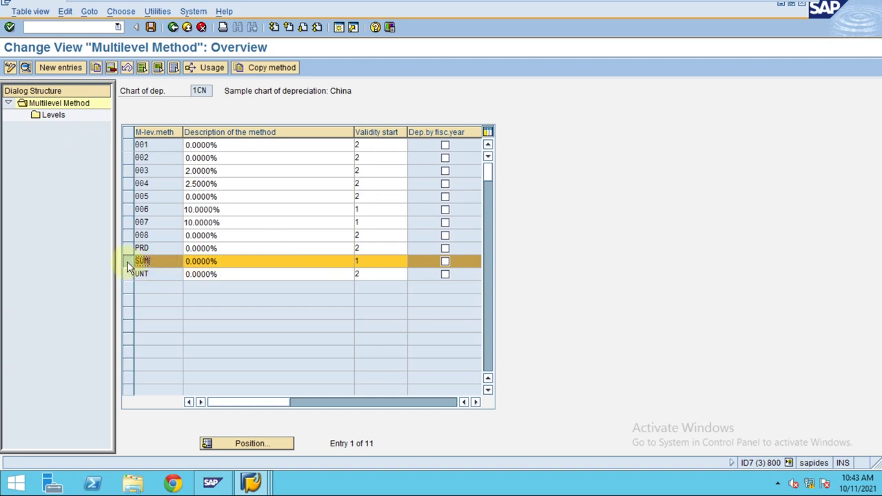
click(195, 261)
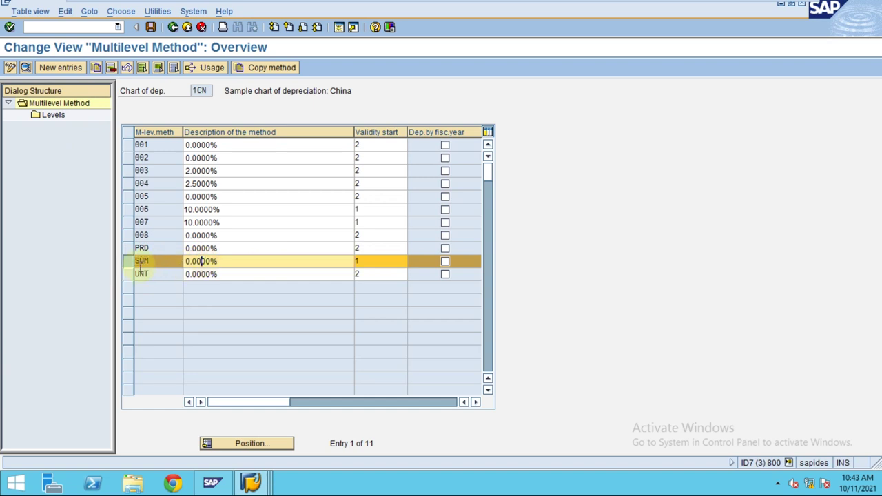
click(141, 262)
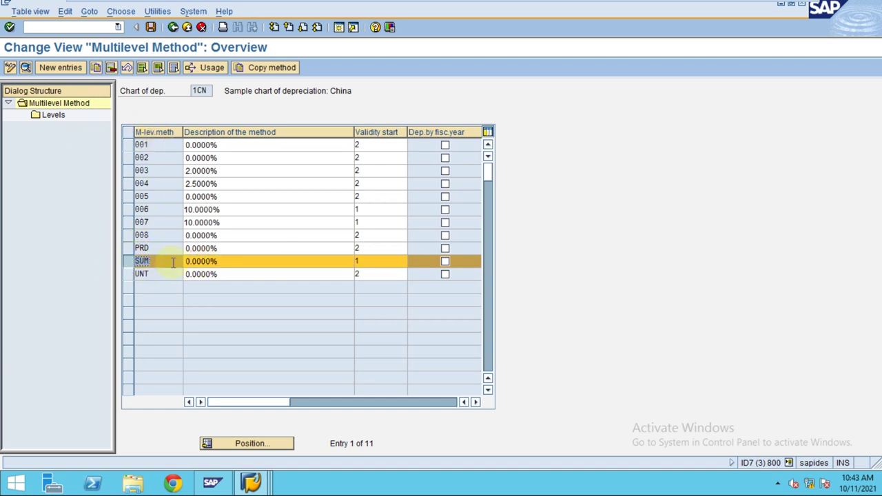
List SUM's validity start values, highlight 'From capitalization date', and move the list beside the table.
click(400, 261)
click(411, 262)
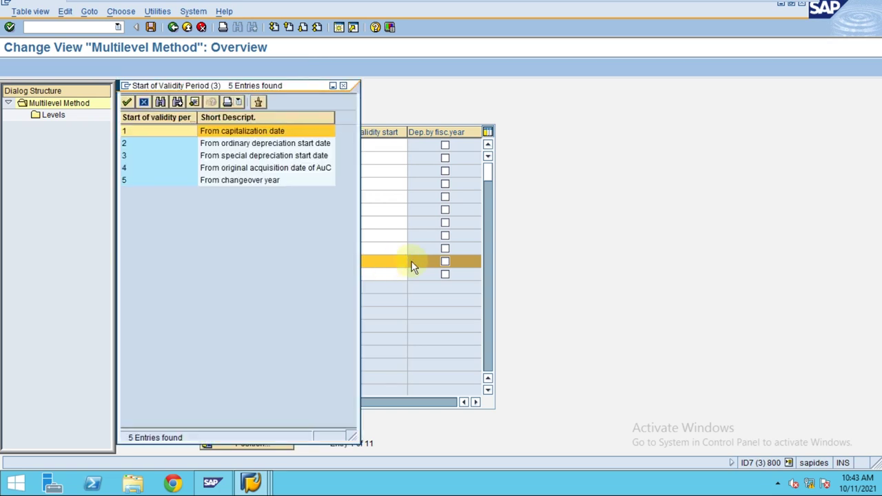
click(222, 129)
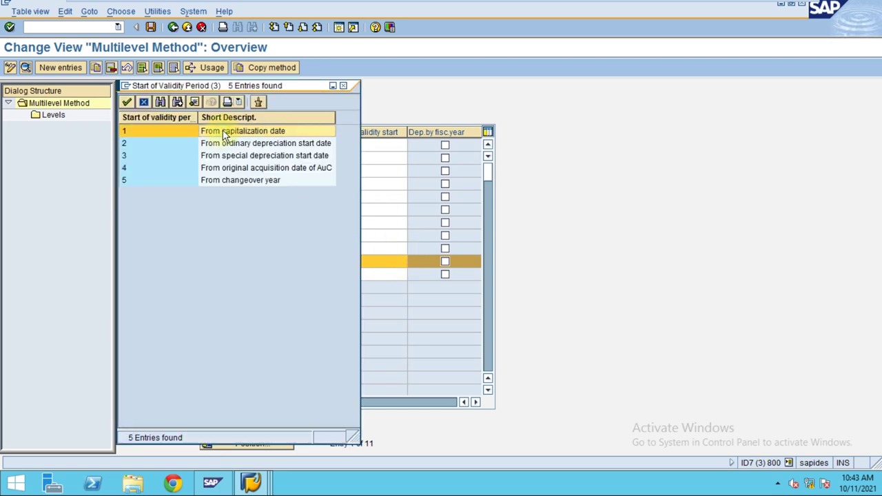
drag(198, 117, 221, 117)
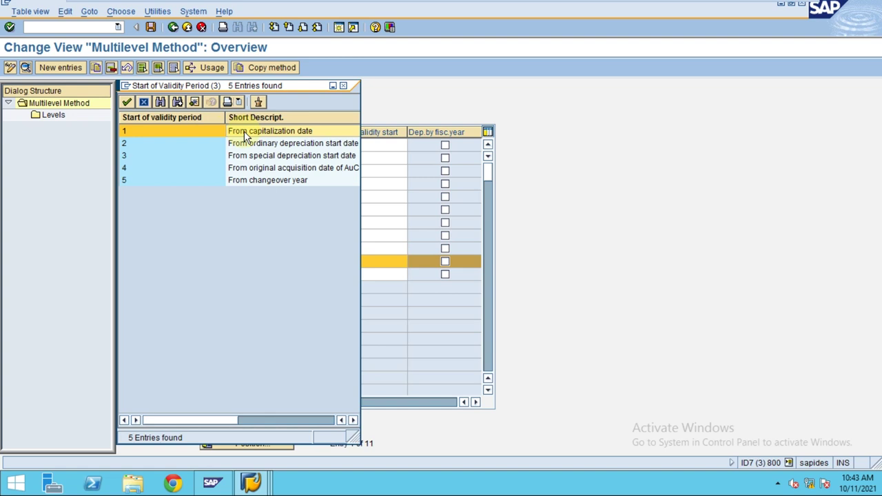
drag(627, 142, 641, 126)
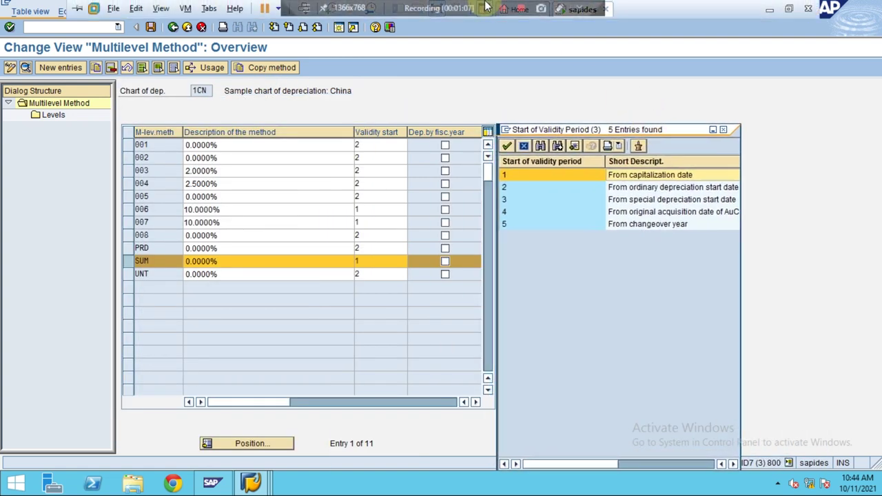
Annotate the screen with arrows to SUM's validity start 1 and 'From capitalization date'.
click(559, 11)
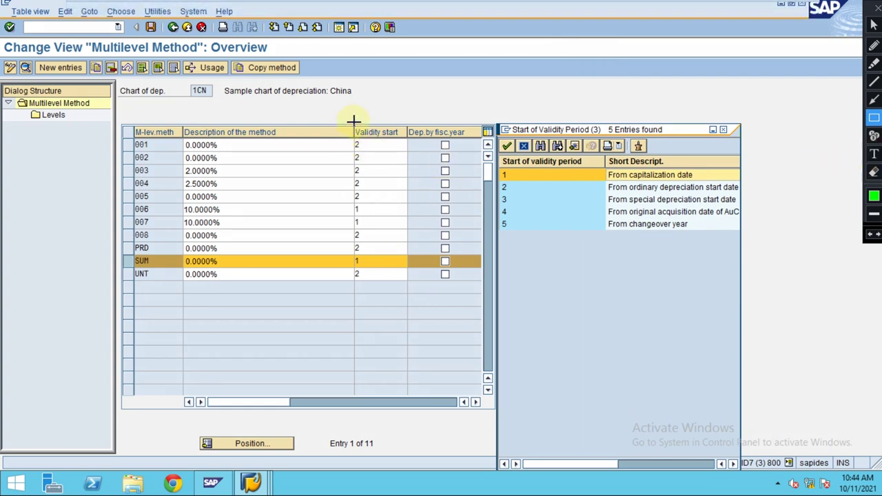
mouse_move(354, 121)
mouse_down()
mouse_move(364, 278)
mouse_move(406, 283)
mouse_up()
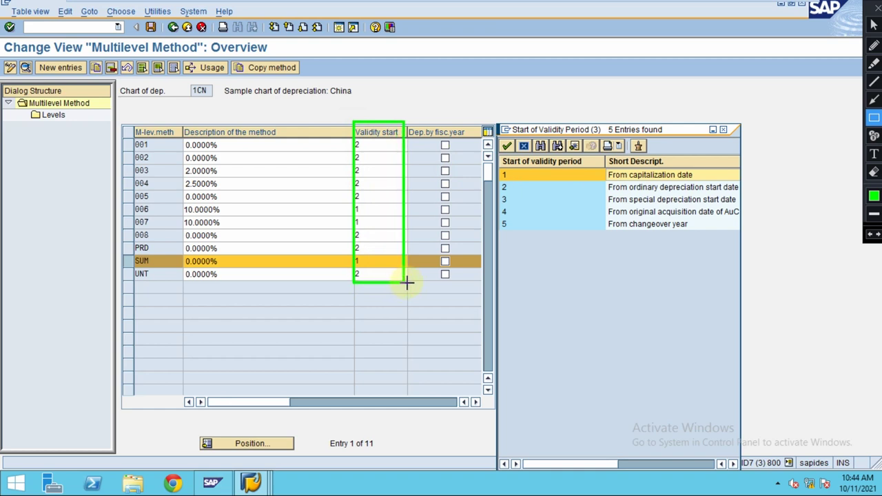
mouse_move(499, 153)
mouse_down()
mouse_move(508, 177)
mouse_move(590, 220)
mouse_move(646, 237)
mouse_move(741, 229)
mouse_up()
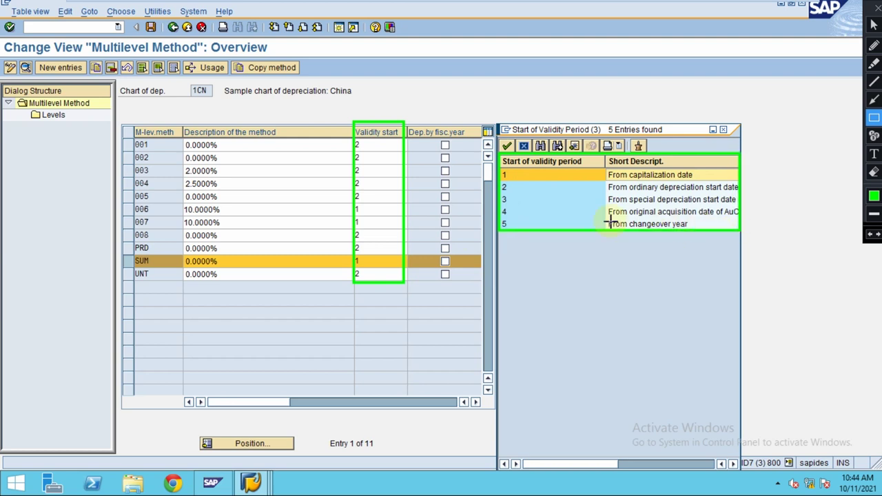
click(873, 99)
click(874, 195)
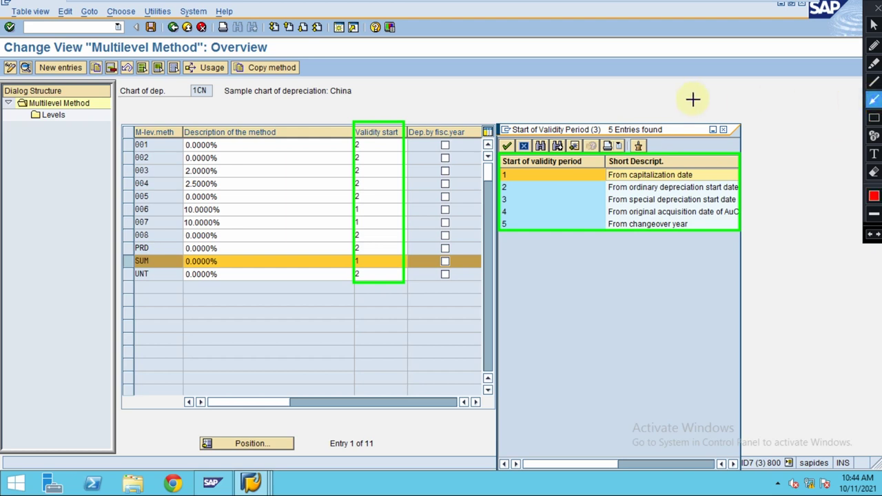
drag(691, 96, 655, 146)
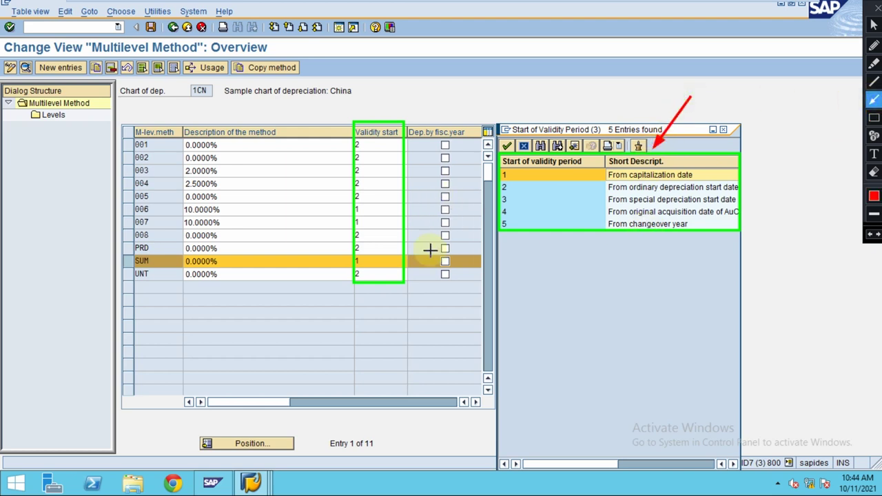
click(381, 262)
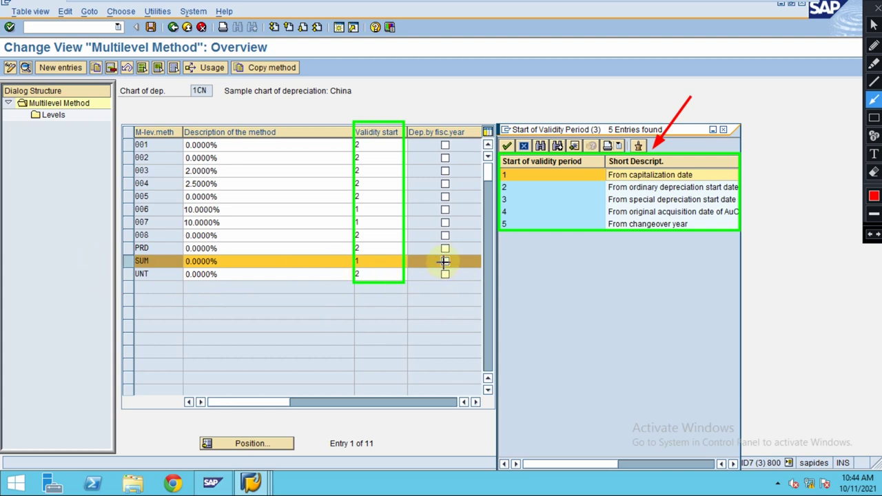
drag(466, 259, 386, 261)
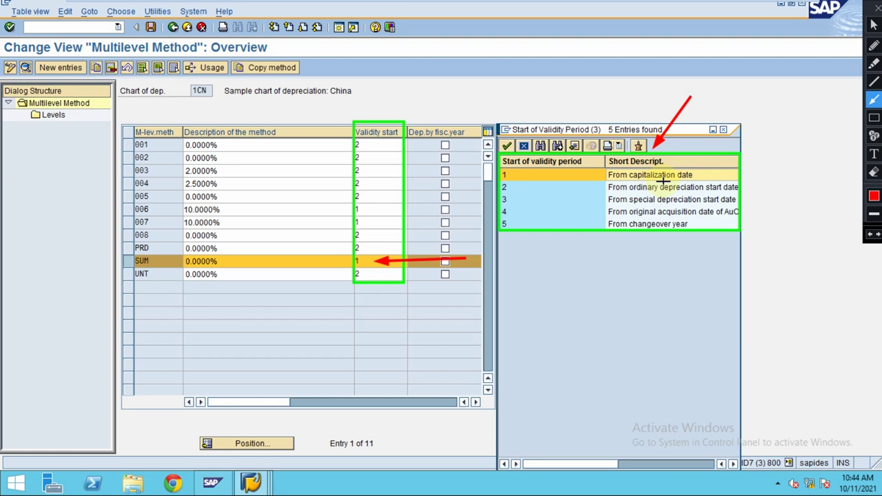
drag(769, 175, 697, 175)
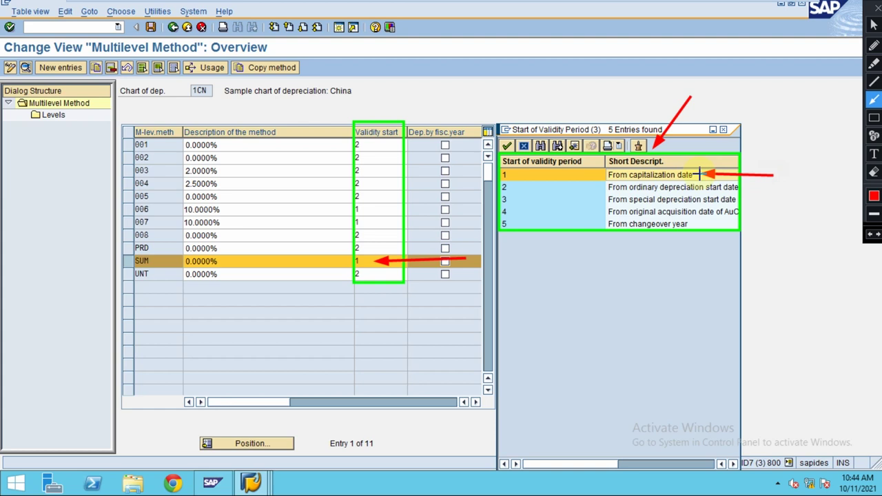
Accept validity start 1 and open the Levels overview for method SUM.
key(Escape)
double_click(700, 174)
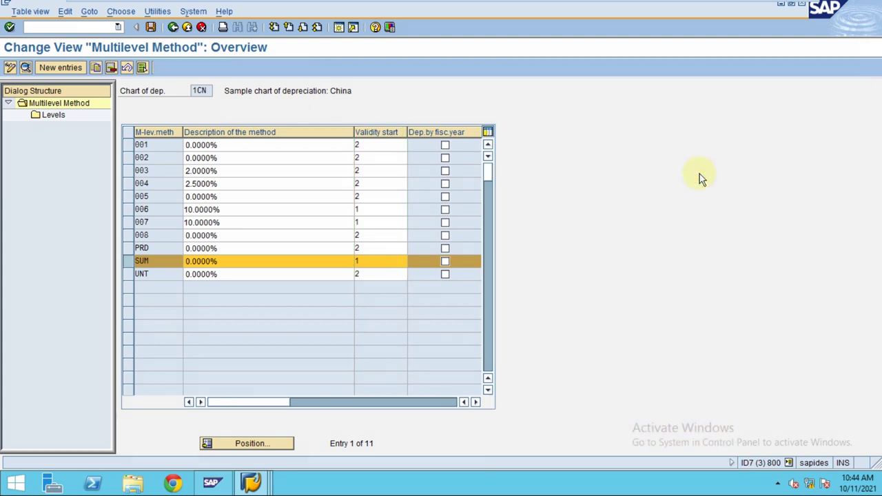
click(51, 115)
double_click(50, 117)
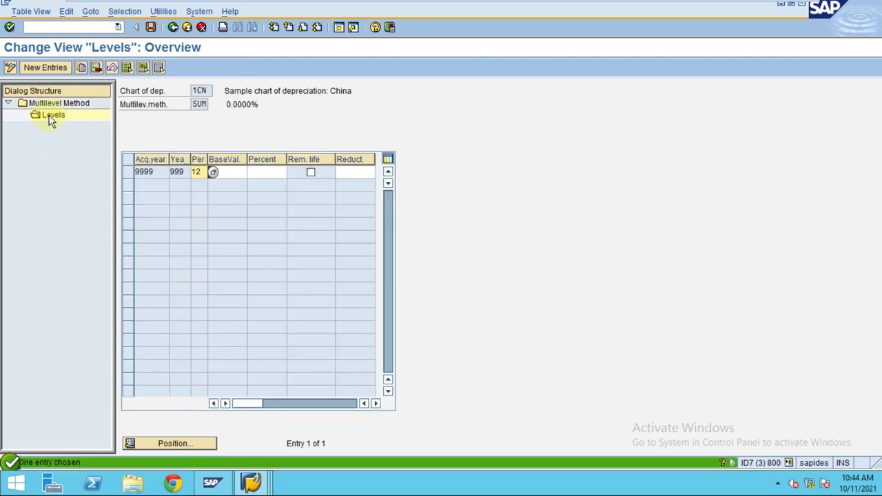
Enter base value 01 for the 9999 level row and widen the BaseVal. column.
text(01)
key(Tab)
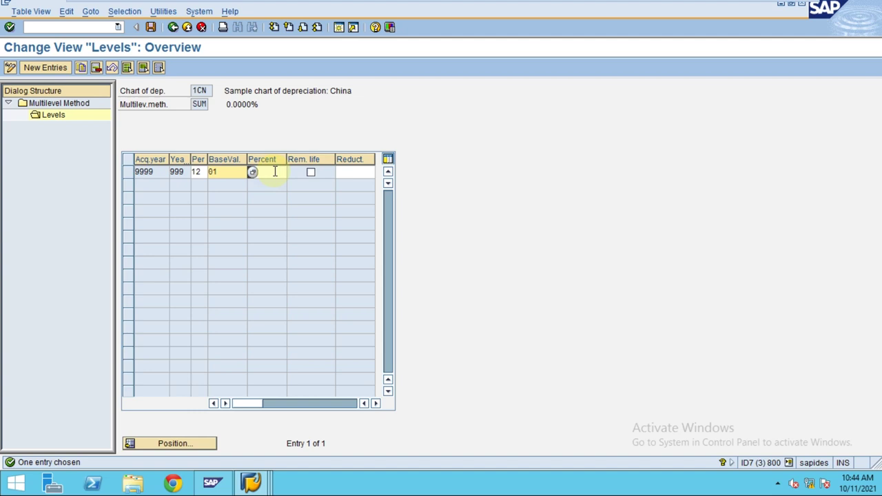
mouse_move(246, 159)
mouse_down()
mouse_move(252, 164)
mouse_move(252, 155)
mouse_up()
mouse_move(336, 5)
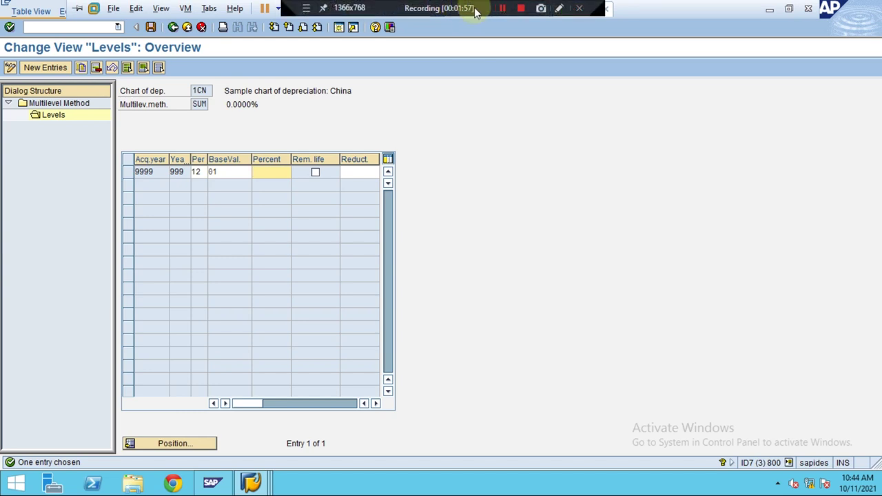
click(251, 173)
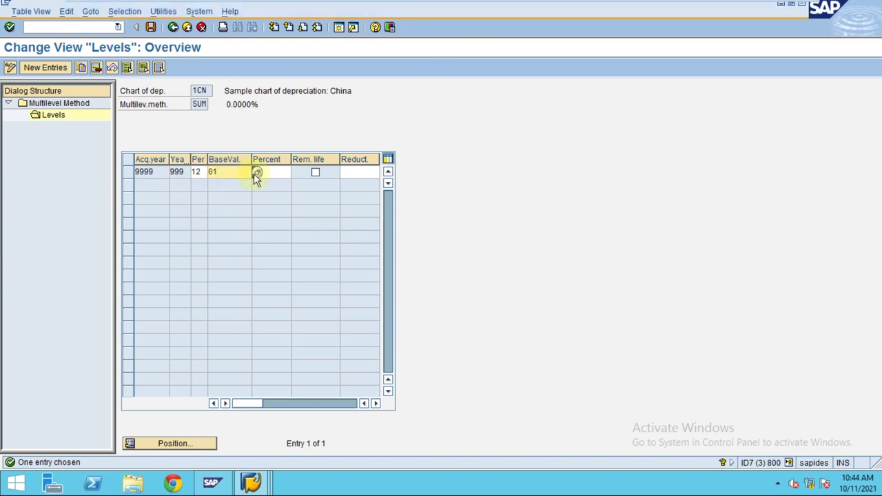
Show the base value key list beside the table and highlight key 27.
key(F4)
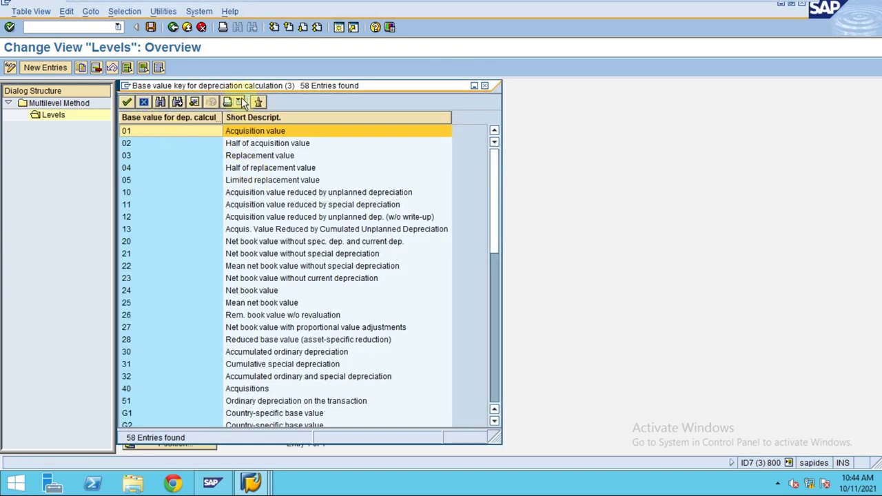
drag(241, 85, 524, 86)
click(551, 332)
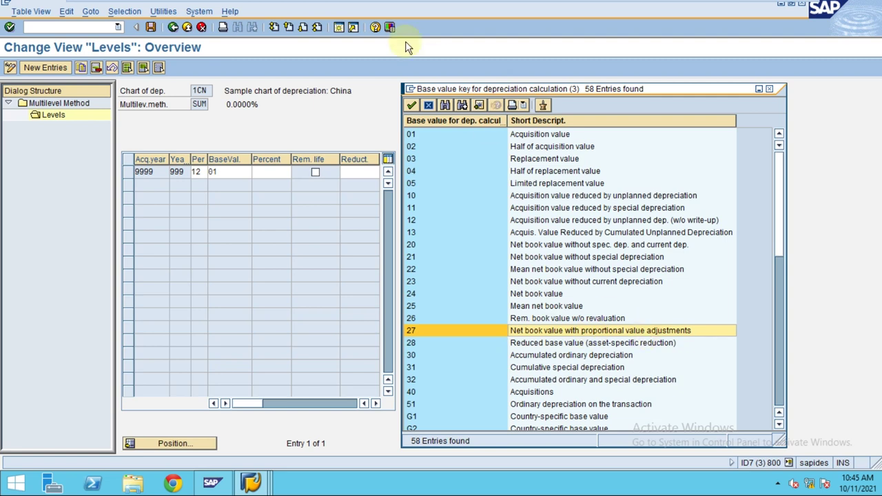
Box key 27 'Net book value with proportional value adjustments' in red, then switch annotations to green.
mouse_move(368, 3)
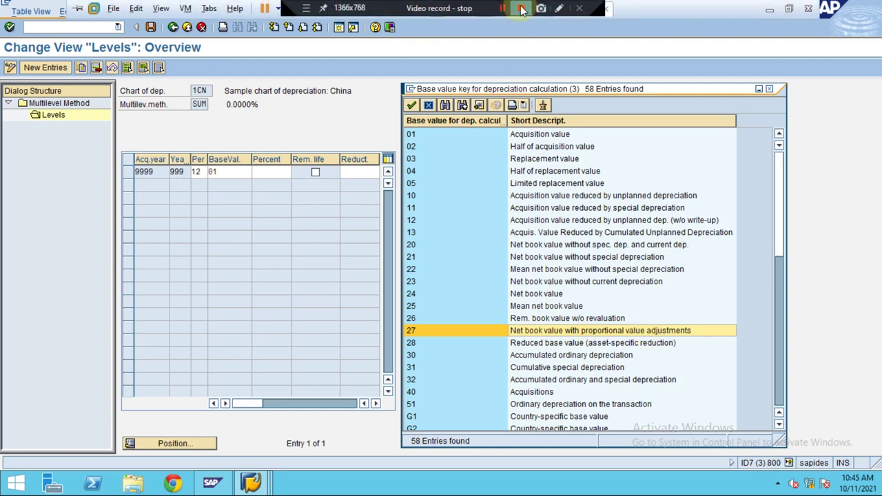
click(558, 8)
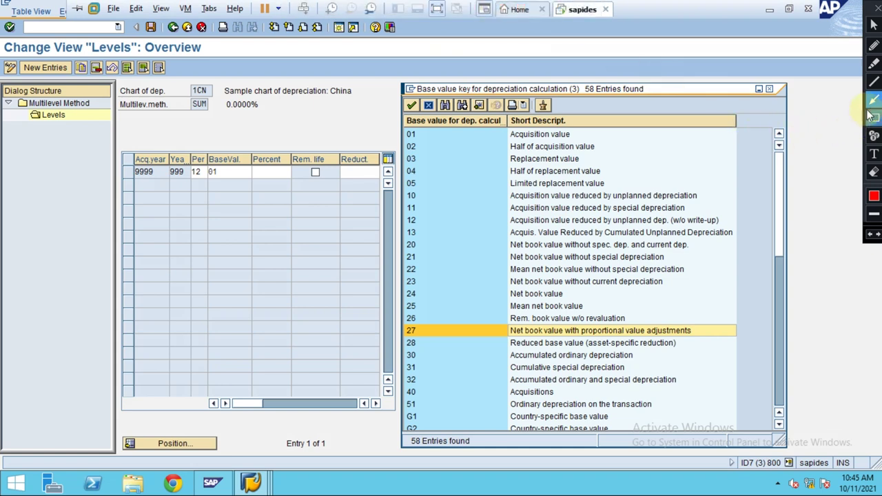
click(874, 196)
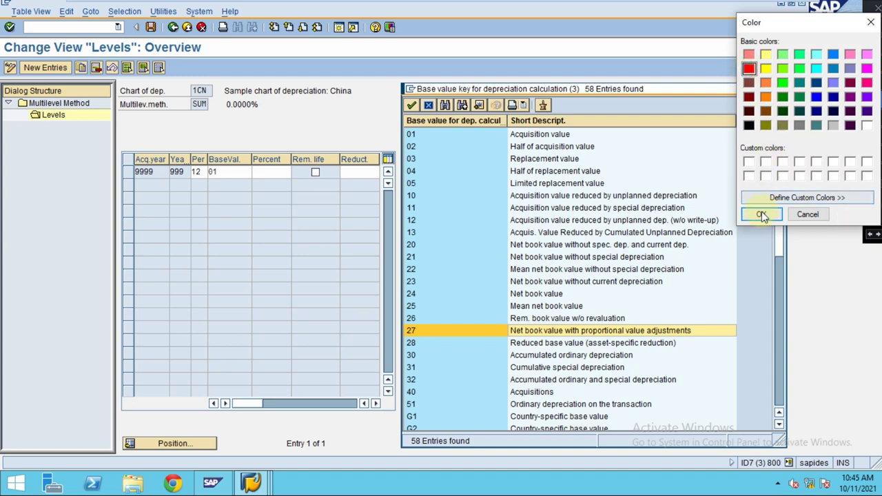
click(760, 215)
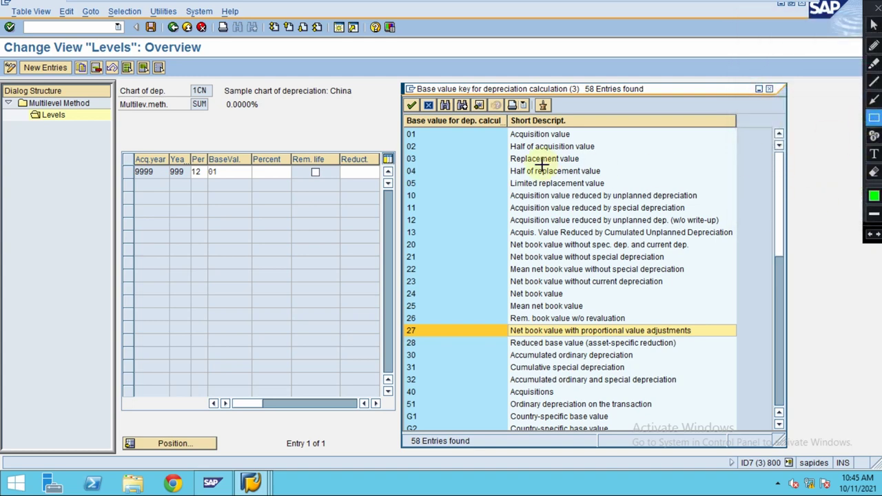
click(873, 196)
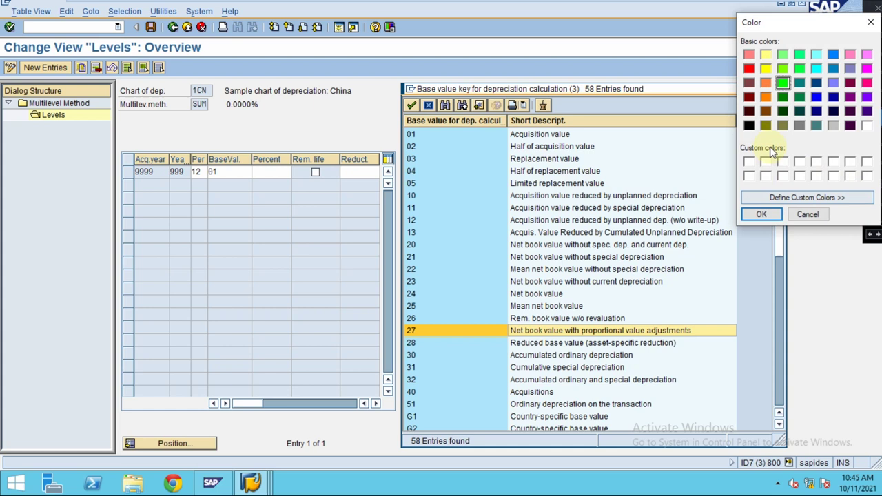
click(760, 215)
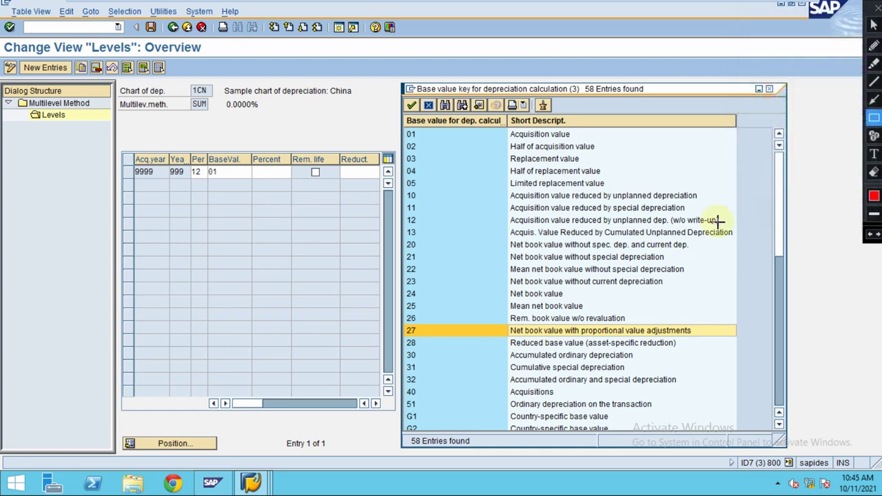
mouse_move(403, 323)
mouse_down()
mouse_move(569, 341)
mouse_move(698, 337)
mouse_up()
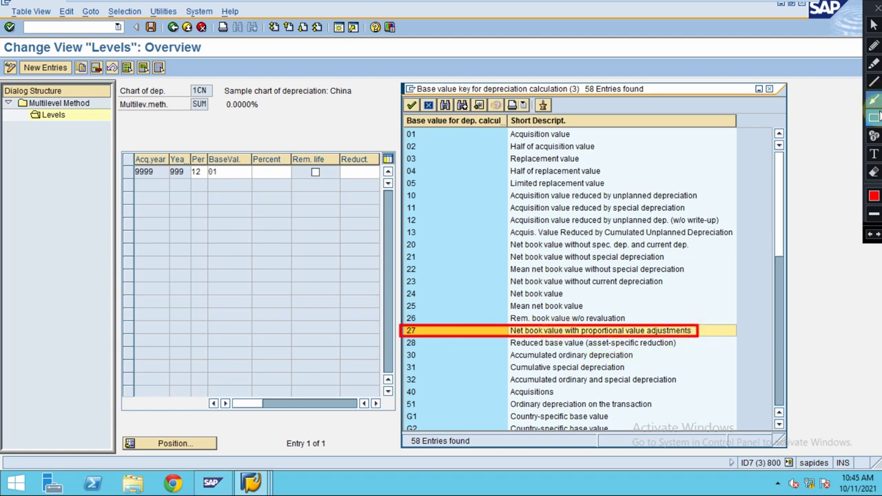
click(874, 197)
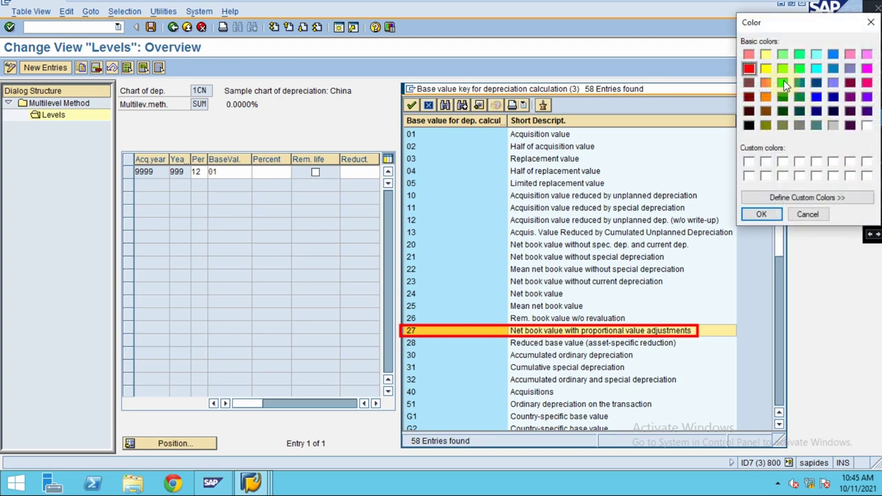
click(783, 81)
click(761, 215)
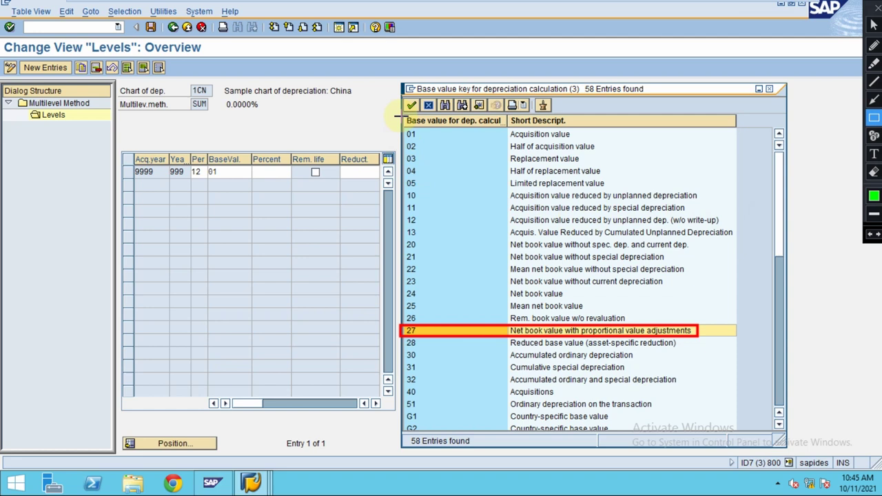
mouse_move(401, 115)
mouse_down()
mouse_move(454, 134)
mouse_move(579, 141)
mouse_up()
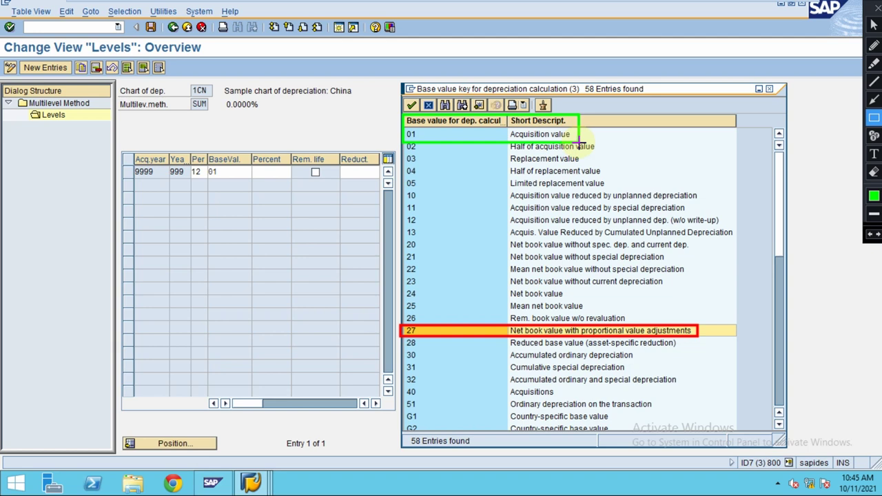
click(872, 103)
drag(221, 242, 216, 174)
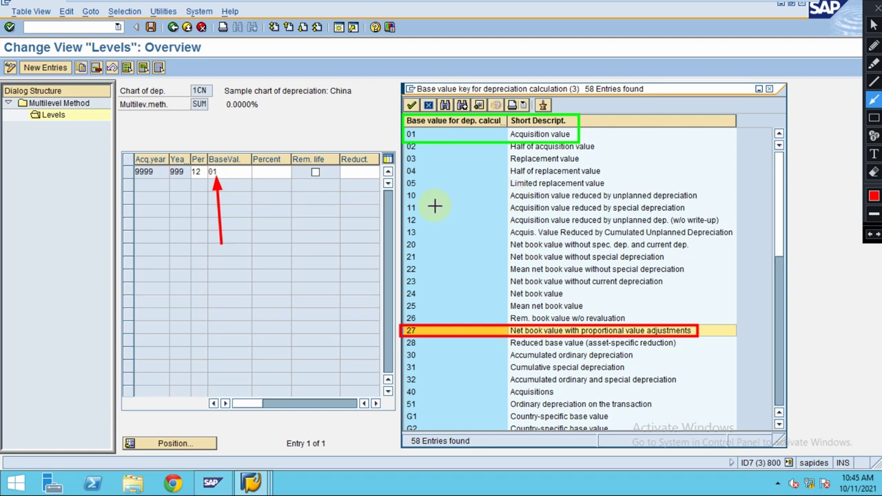
drag(123, 148, 154, 169)
key(Escape)
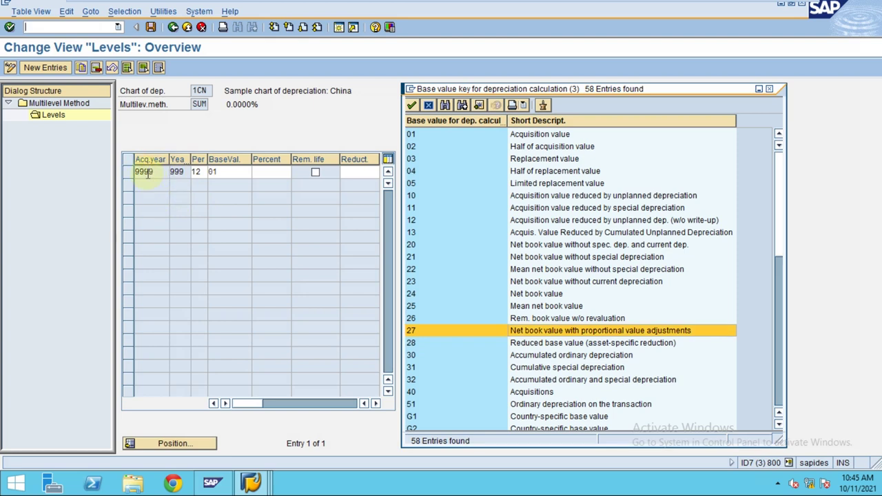